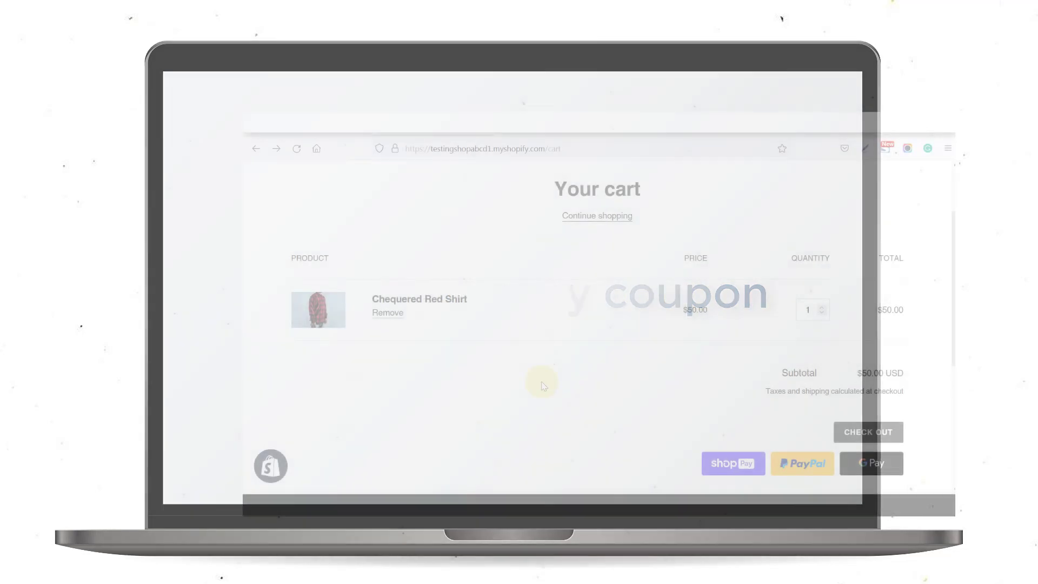
Check out the Chequered Red Shirt with 20OFF ($50.00 to $40.00), then open UpPromote settings.
left_click(881, 433)
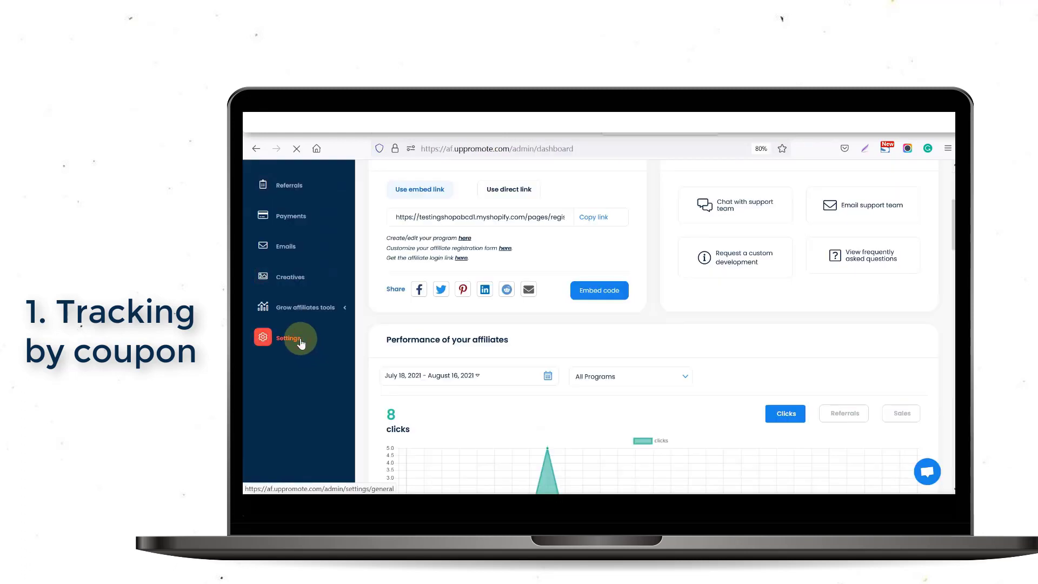
left_click(292, 338)
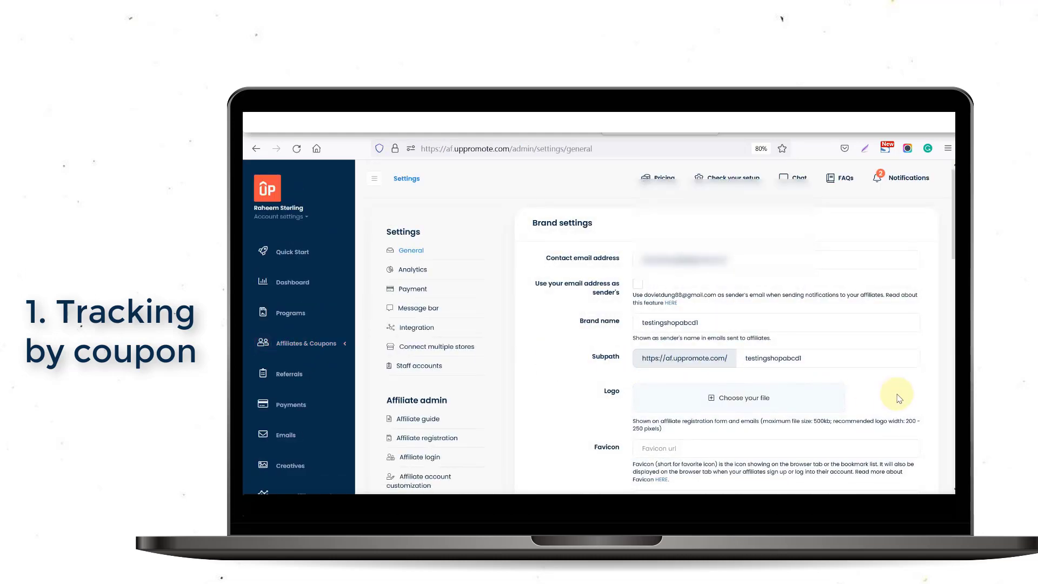
In the Coupon section, turn on Tracking by coupon and save the general settings.
scroll(899, 399, "down", 10)
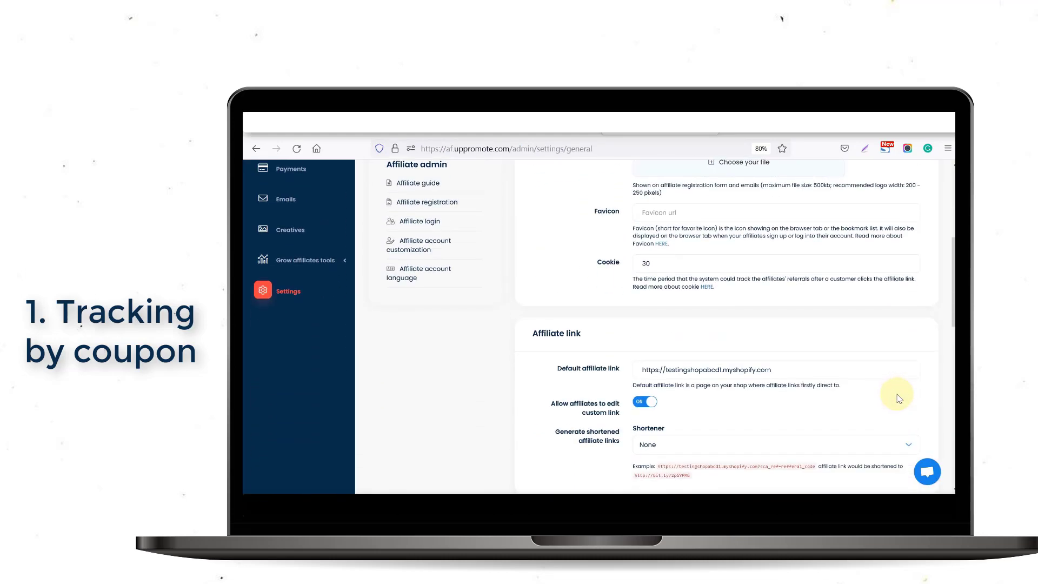
scroll(898, 397, "down", 1)
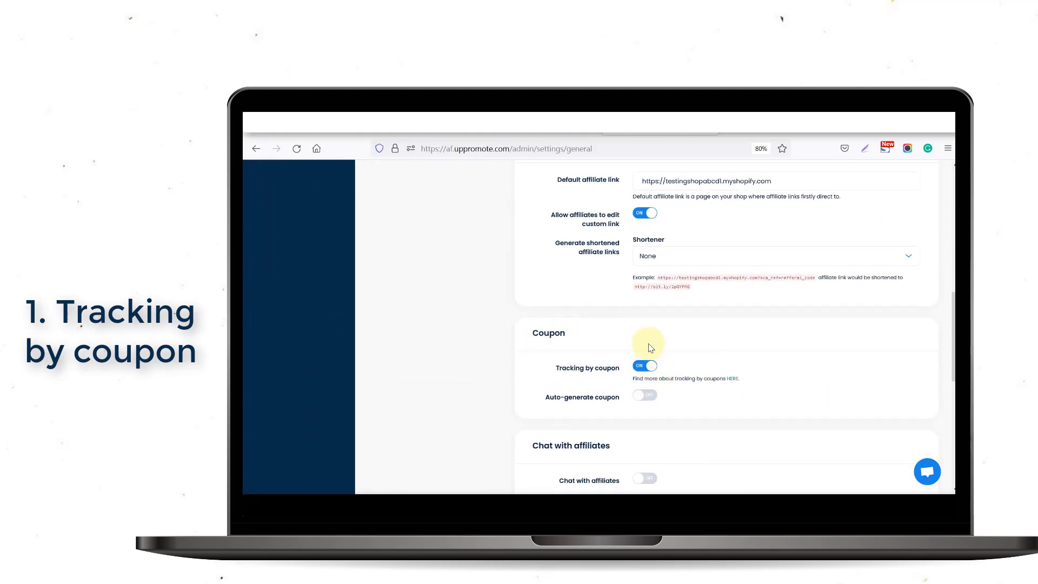
scroll(648, 344, "down", 8)
left_click(559, 457)
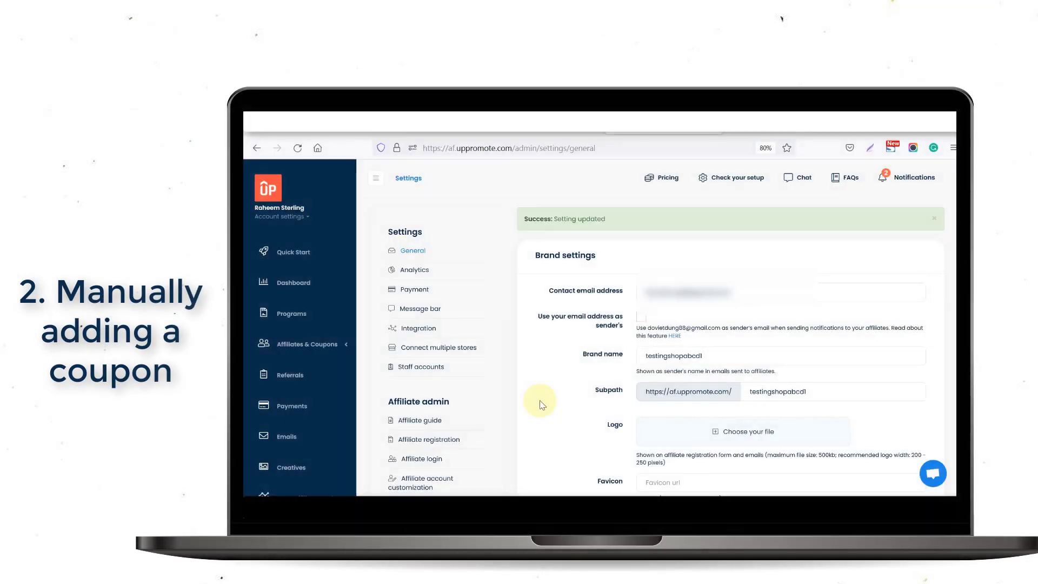
Go to Affiliates & Coupons > Coupons and bring up the Assign Coupon form.
left_click(327, 344)
left_click(292, 410)
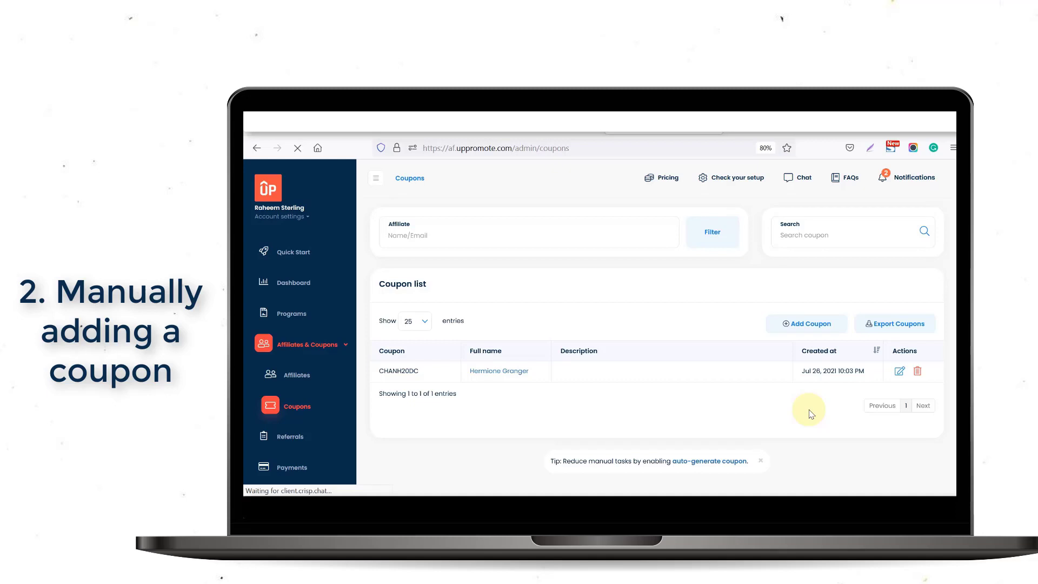
left_click(804, 329)
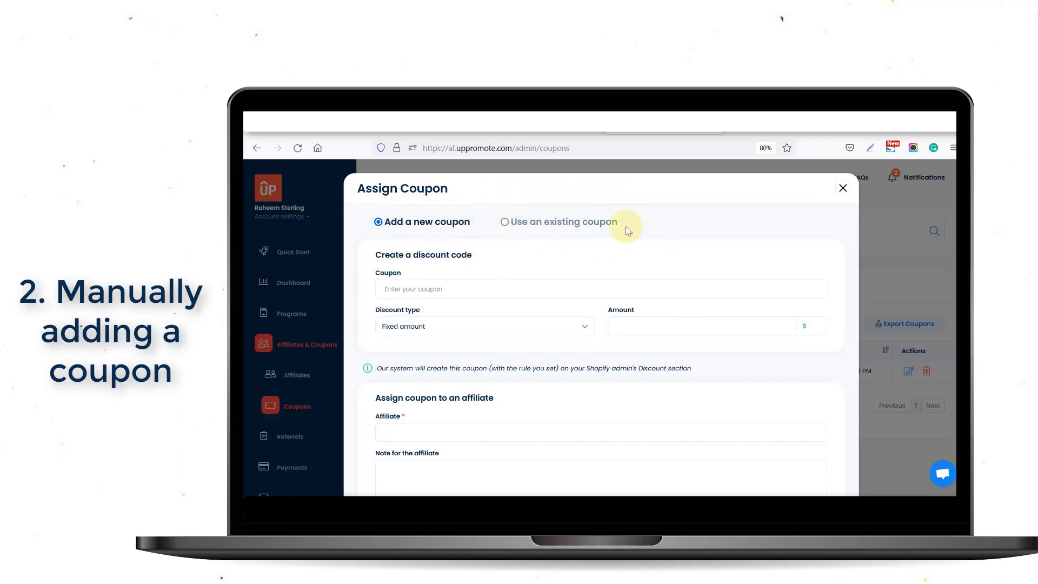
Create coupon 30OFF as a 30% percentage discount assigned to the first listed affiliate.
left_click(532, 287)
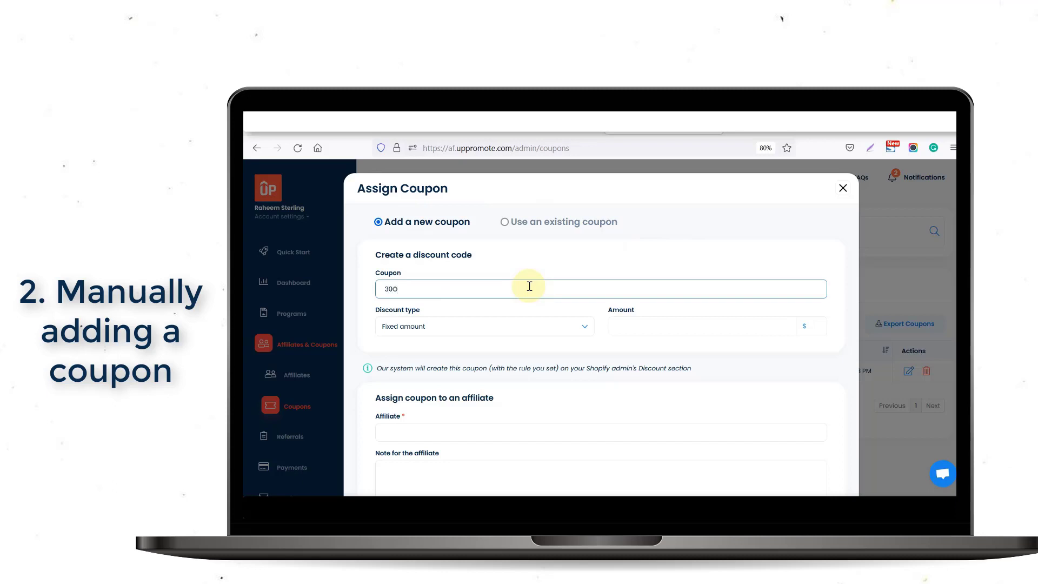
left_click(566, 332)
left_click(539, 355)
left_click(671, 323)
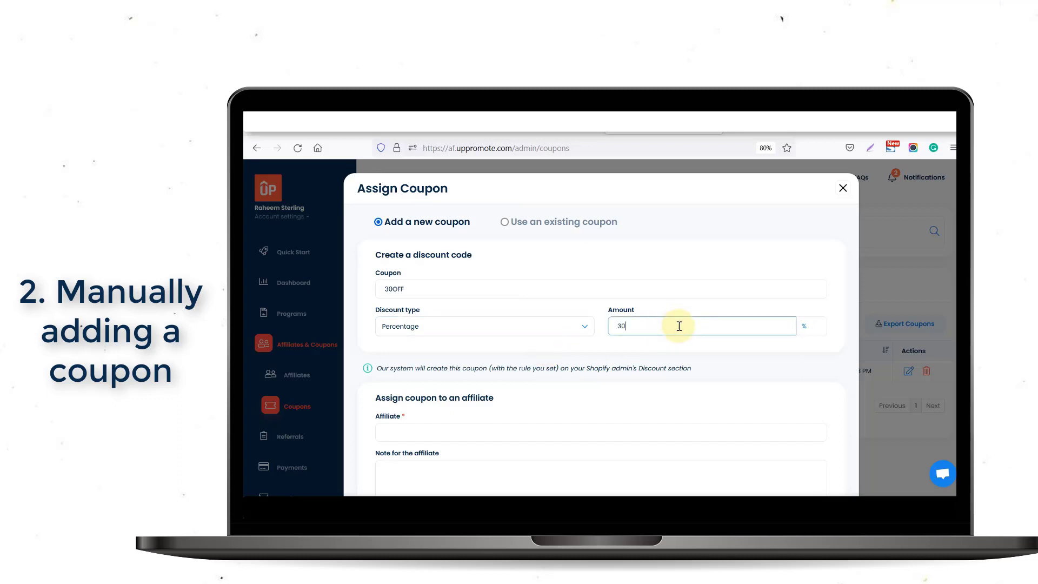
scroll(679, 326, "down", 1)
left_click(424, 381)
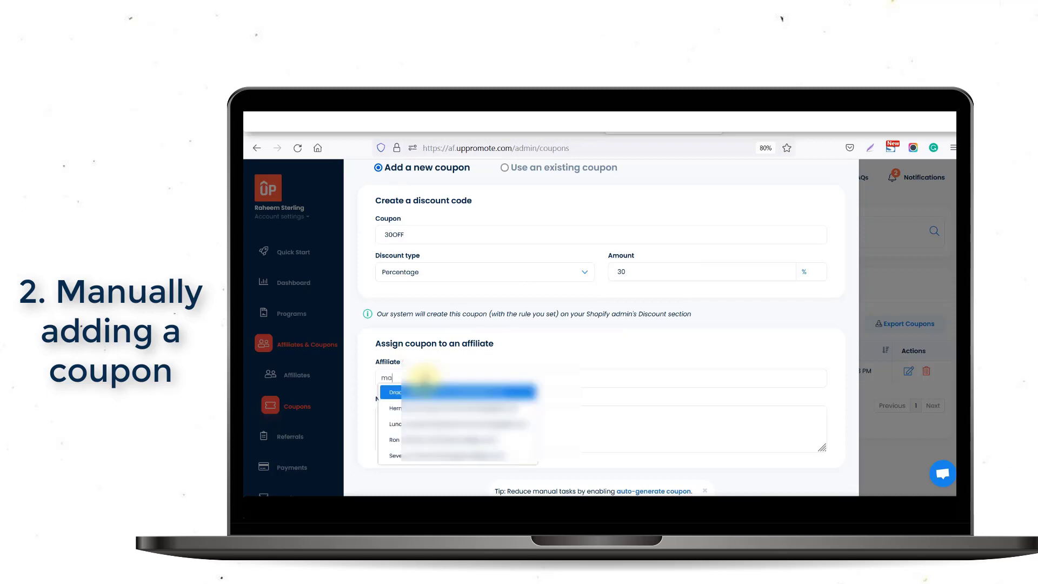
left_click(425, 392)
scroll(644, 413, "down", 3)
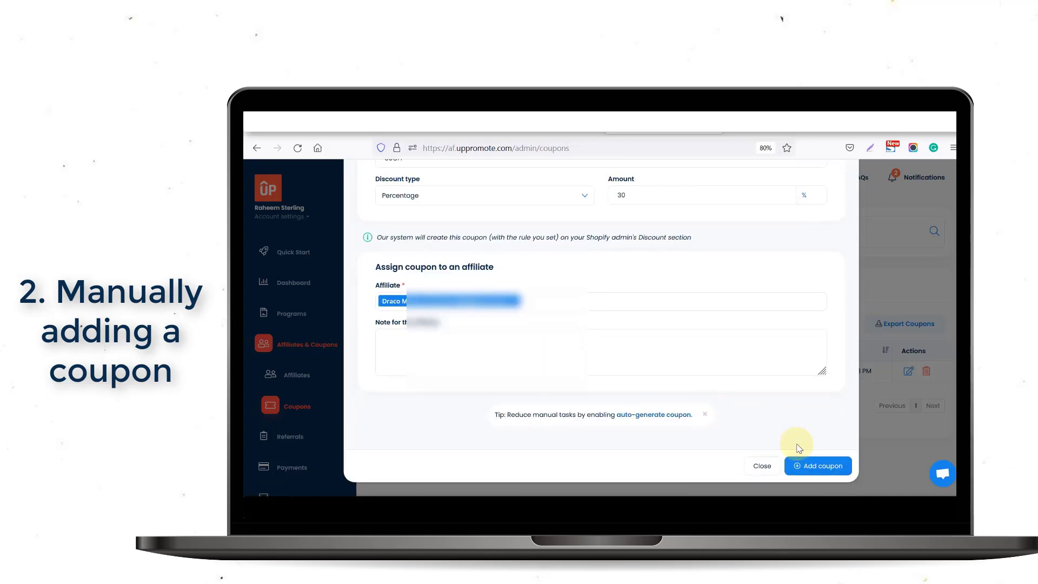
left_click(821, 473)
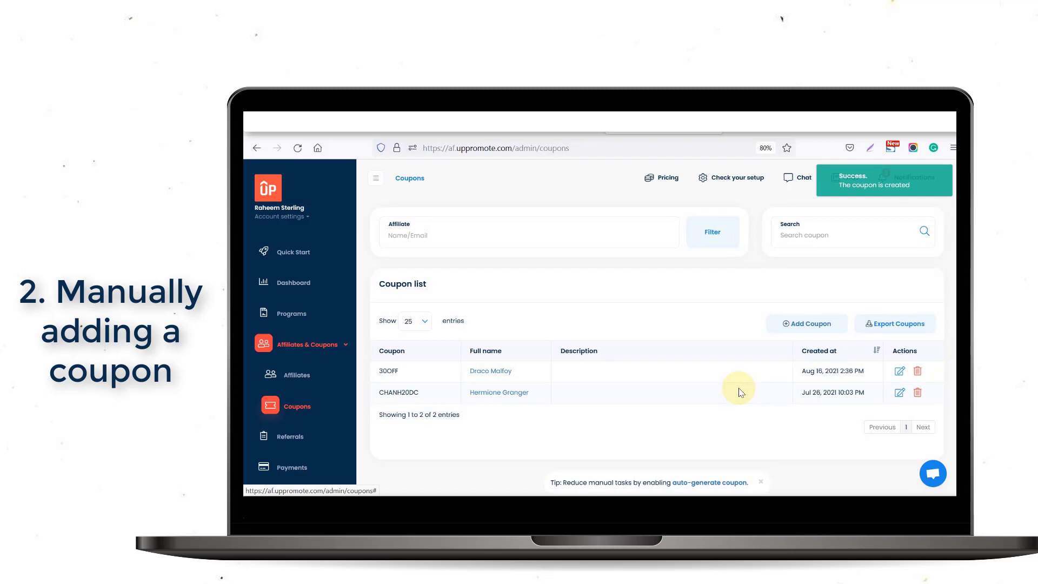
left_click(787, 327)
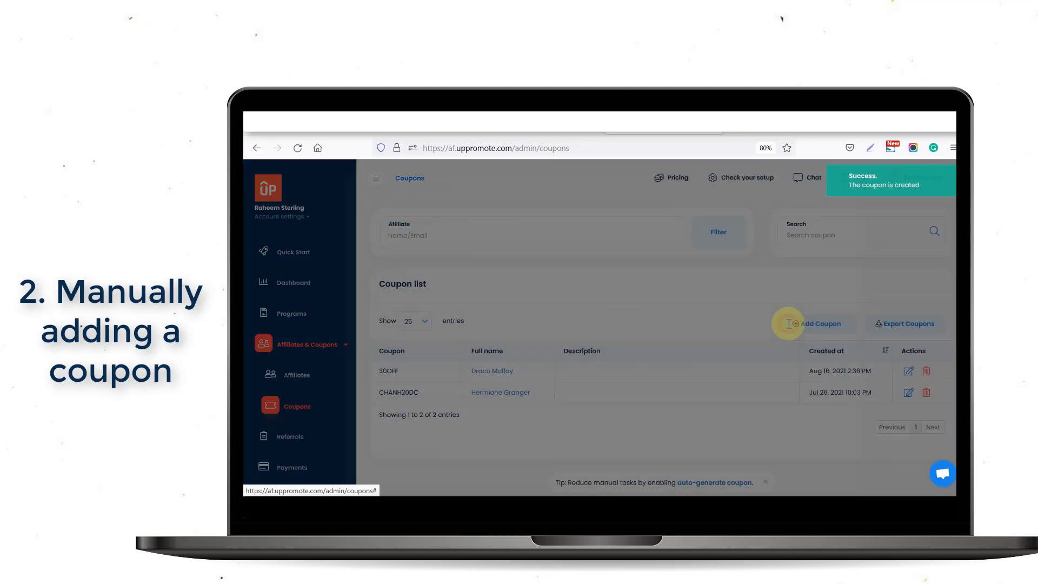
left_click(586, 222)
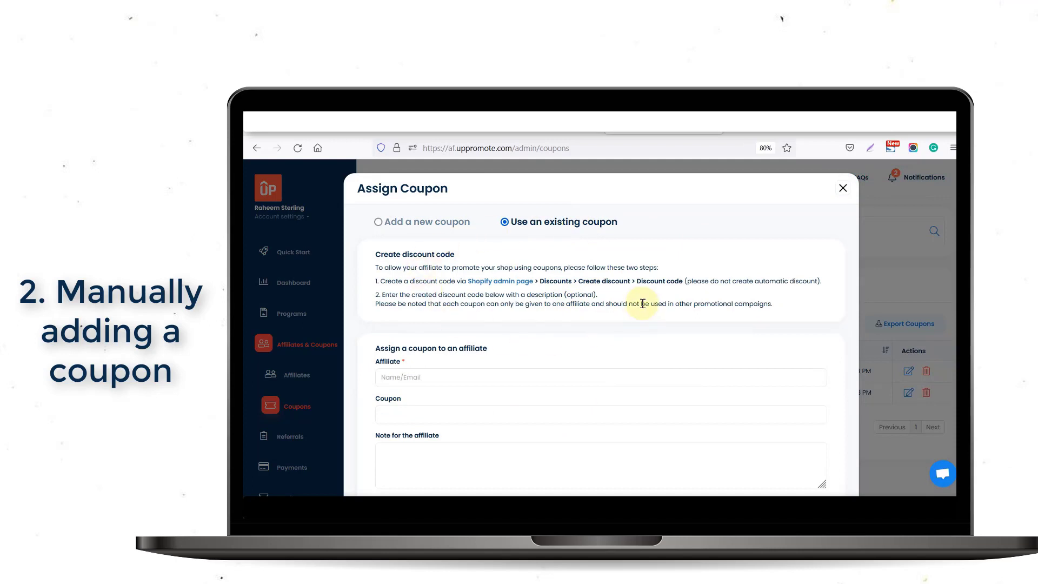
scroll(641, 303, "down", 4)
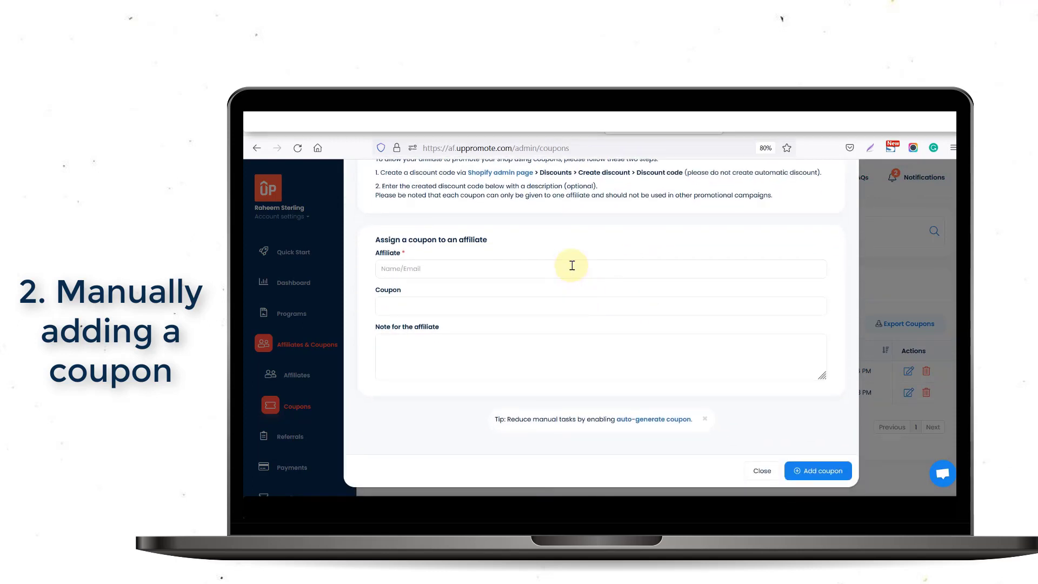
key("Escape")
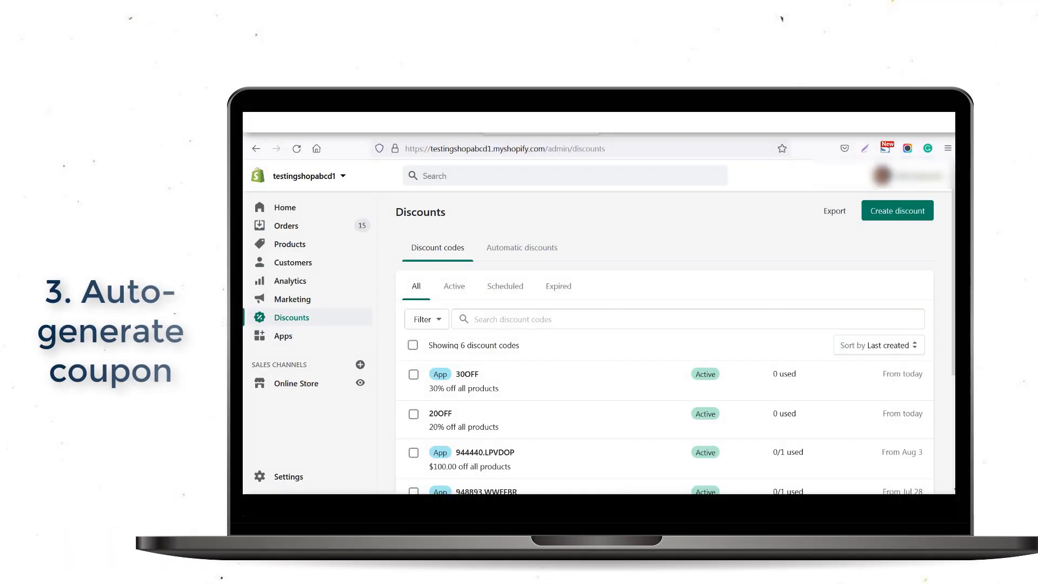
Review Shopify's 20OFF discount (20% off all products), then return to UpPromote's settings.
scroll(621, 265, "down", 3)
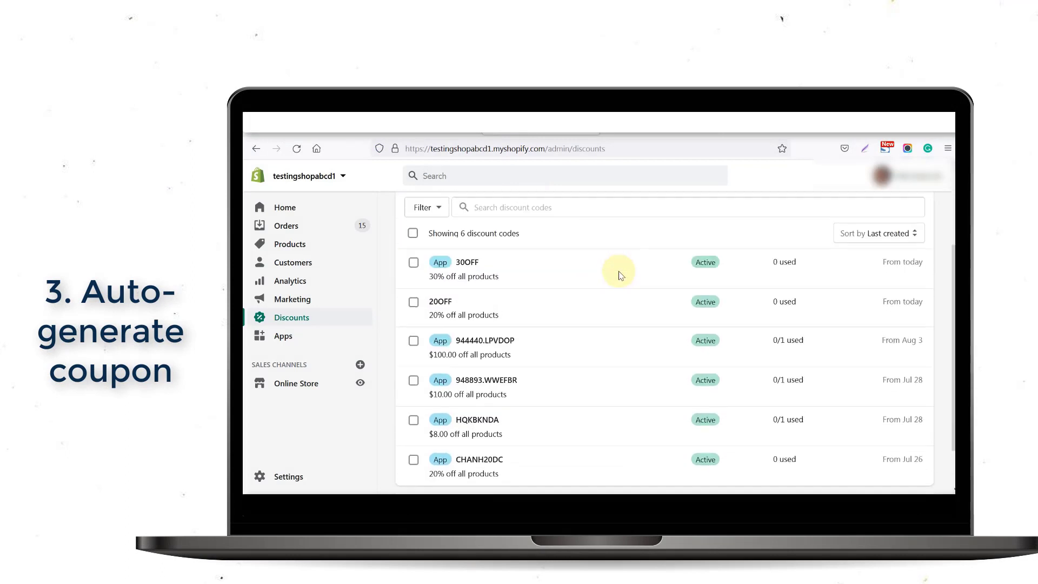
left_click(435, 301)
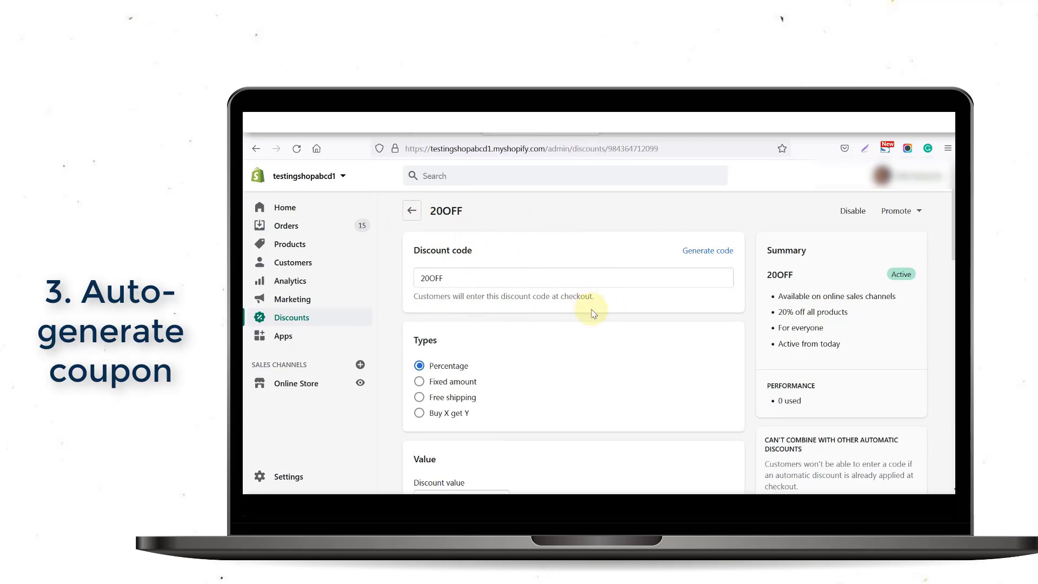
scroll(594, 314, "down", 3)
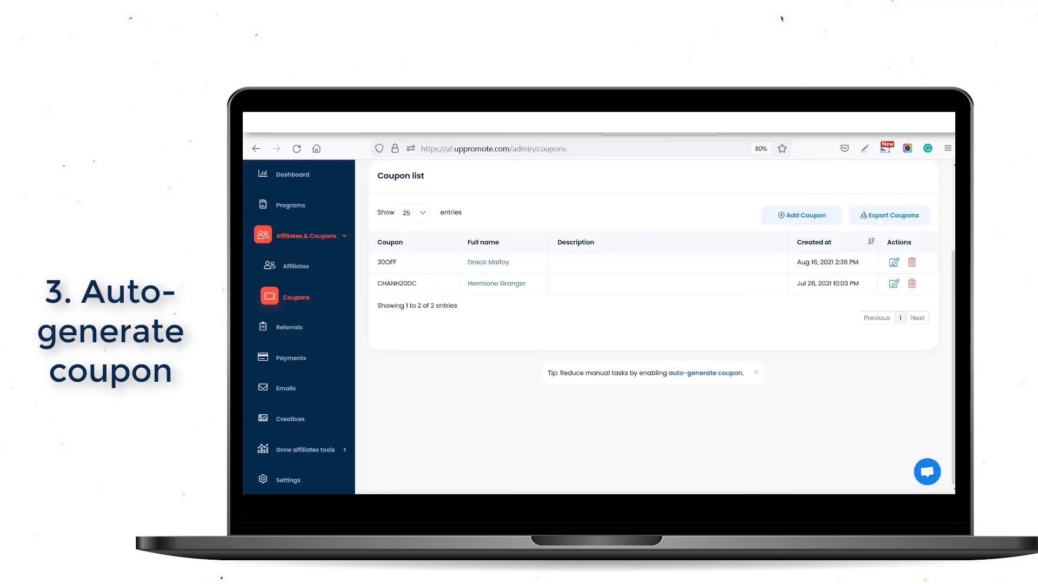
left_click(291, 481)
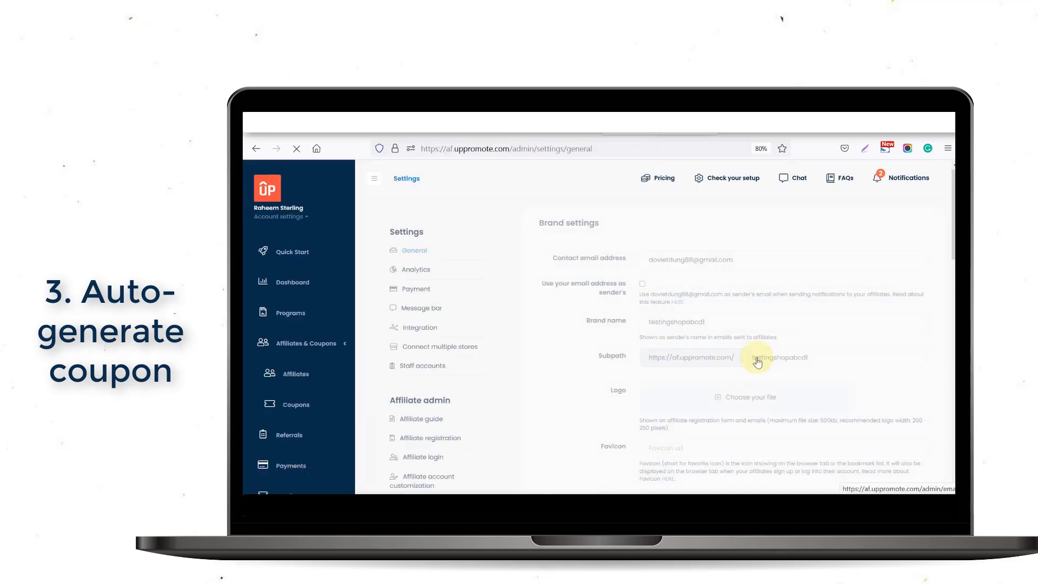
Switch on Auto-generate coupon for affiliates in the General settings.
scroll(767, 350, "down", 1)
scroll(778, 353, "down", 10)
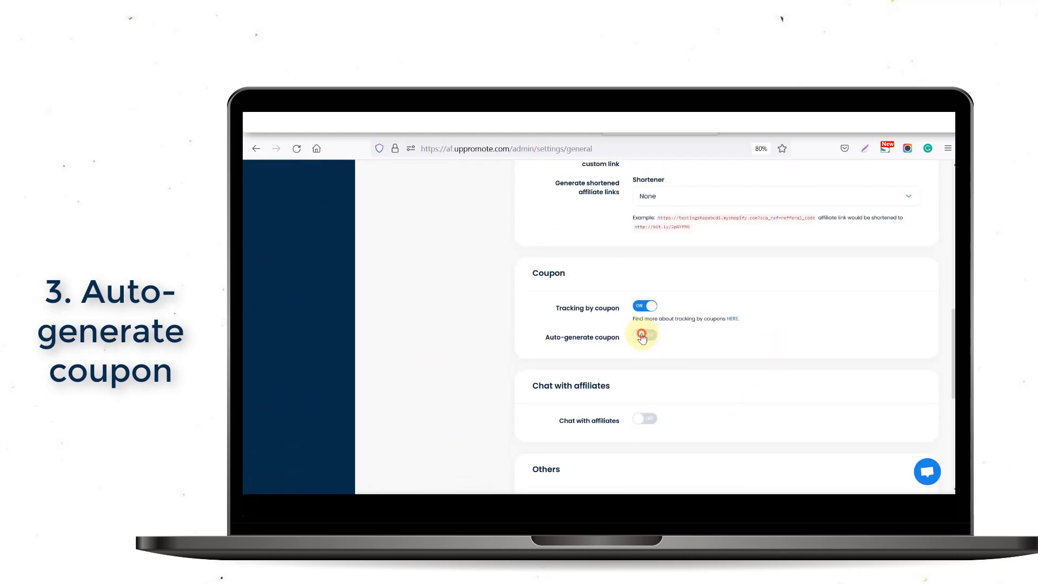
left_click(642, 335)
left_click(661, 349)
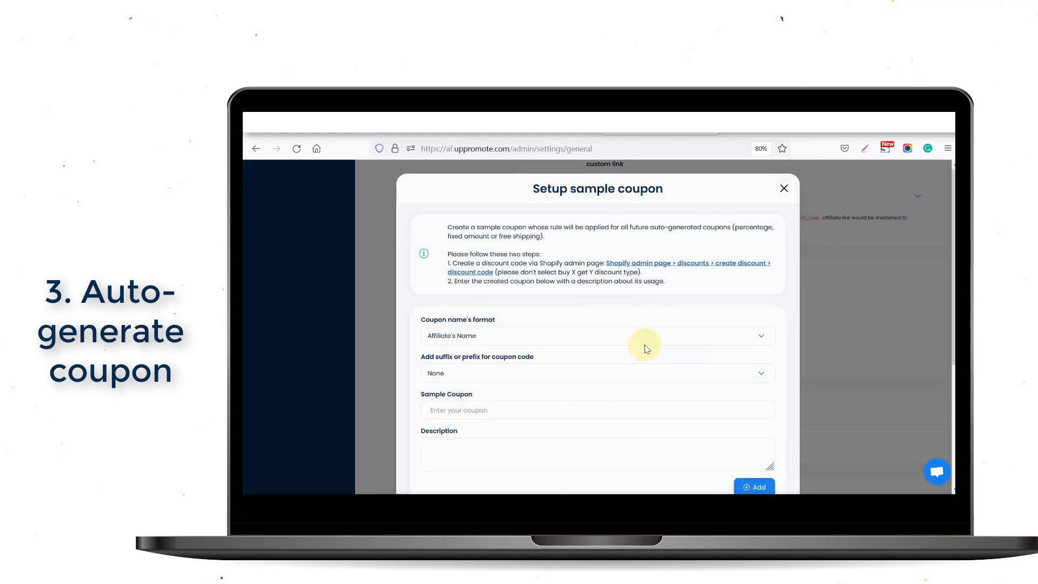
Add sample coupon 20OFF using the Affiliate's Name format with no suffix or prefix.
left_click(546, 338)
left_click(492, 331)
left_click(485, 405)
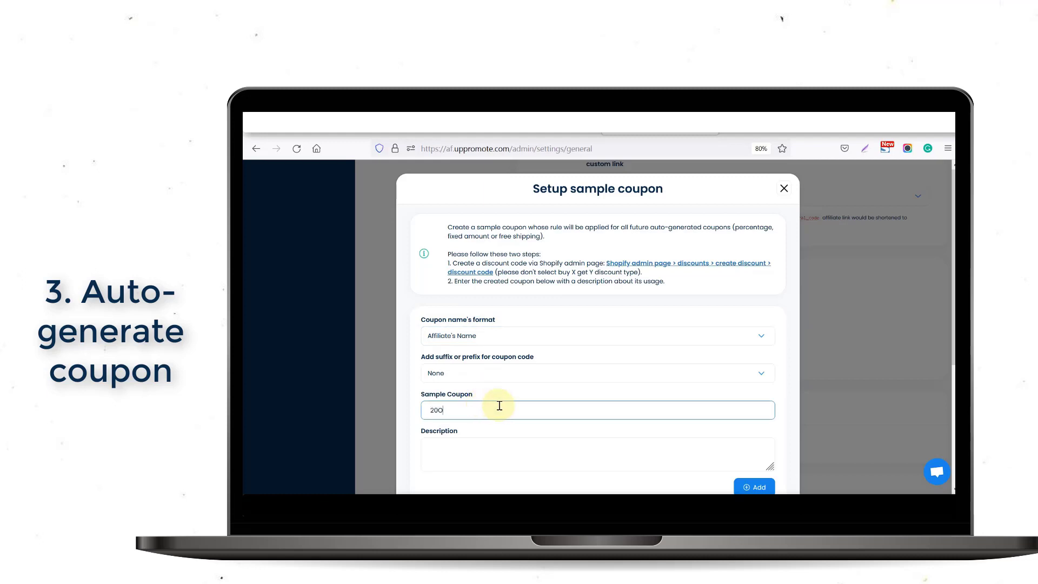
left_click(599, 336)
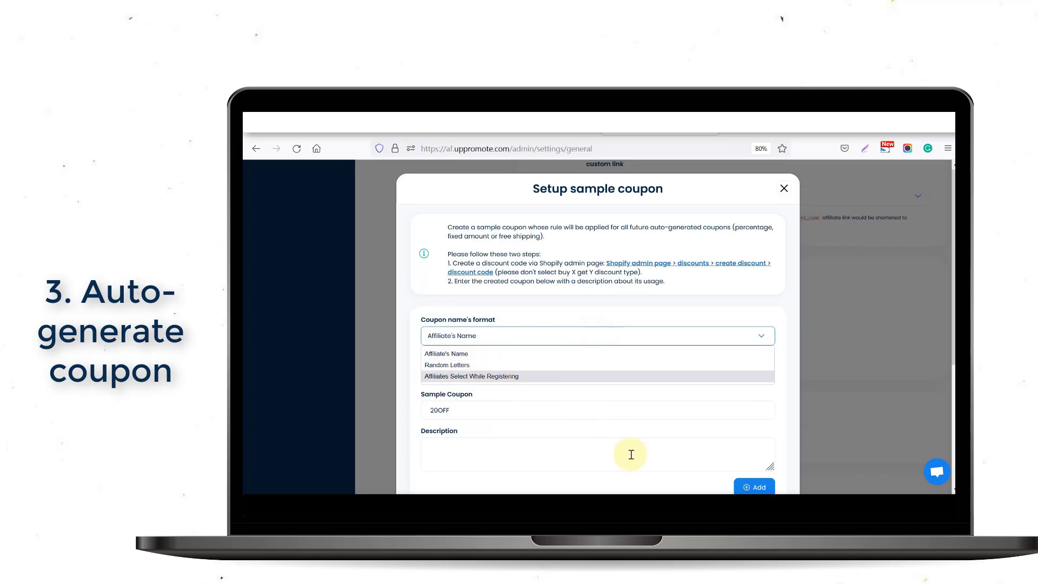
left_click(659, 451)
scroll(706, 394, "down", 2)
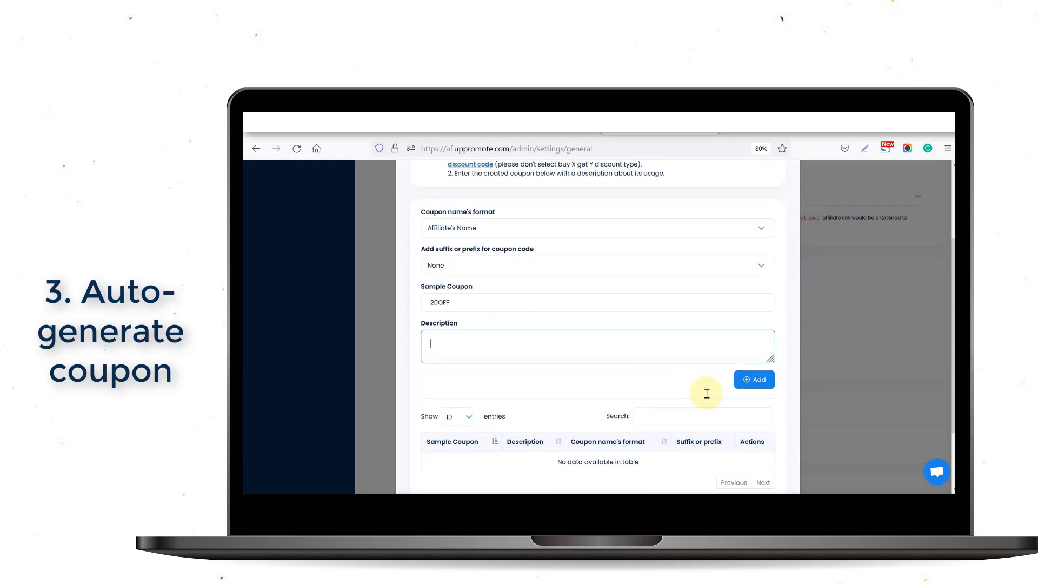
left_click(759, 381)
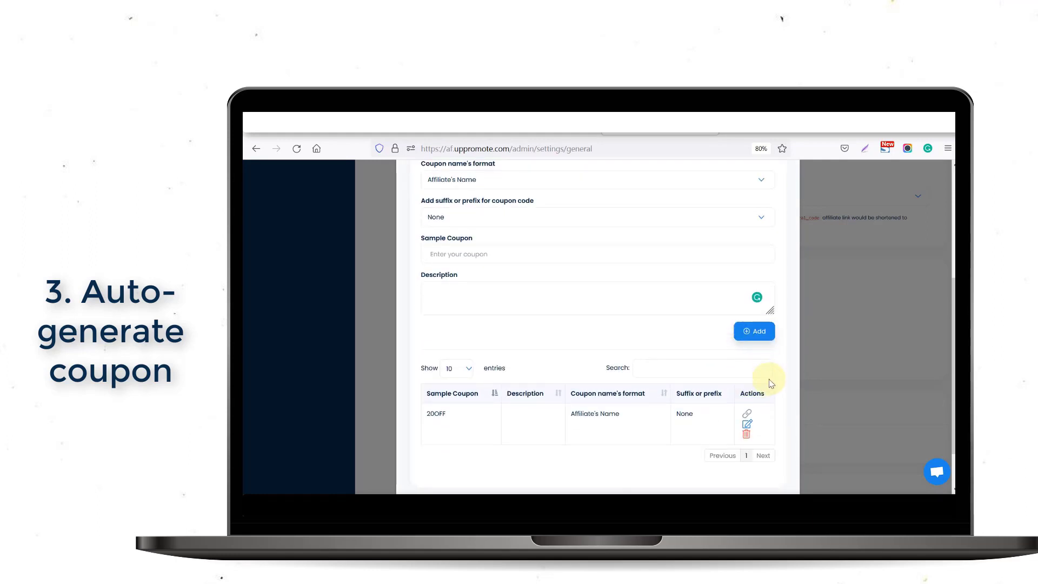
Delete the 20OFF sample coupon row.
left_click(747, 436)
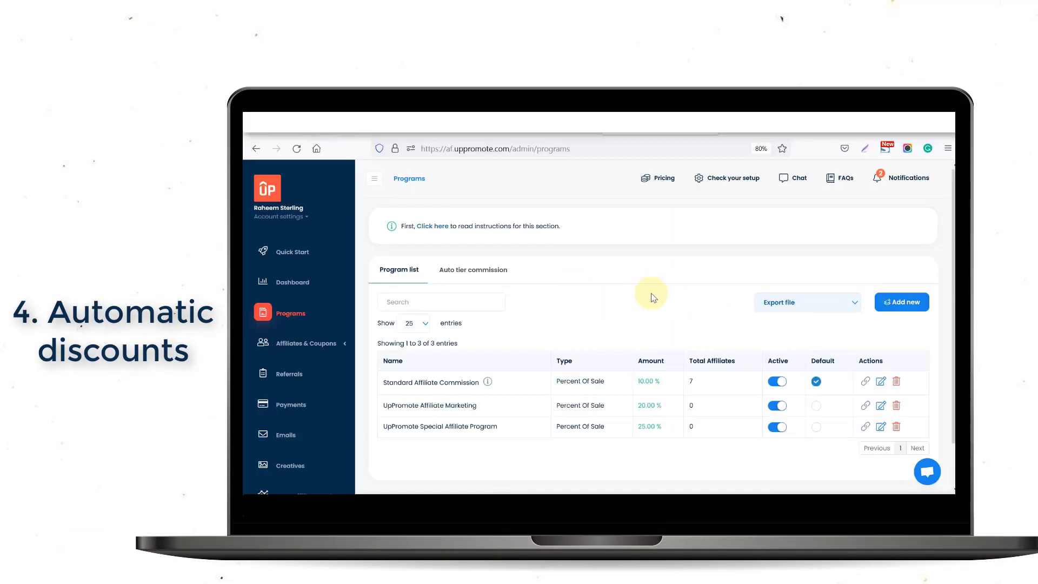
Edit the Standard Affiliate Commission program and expand its Advance settings.
left_click(882, 386)
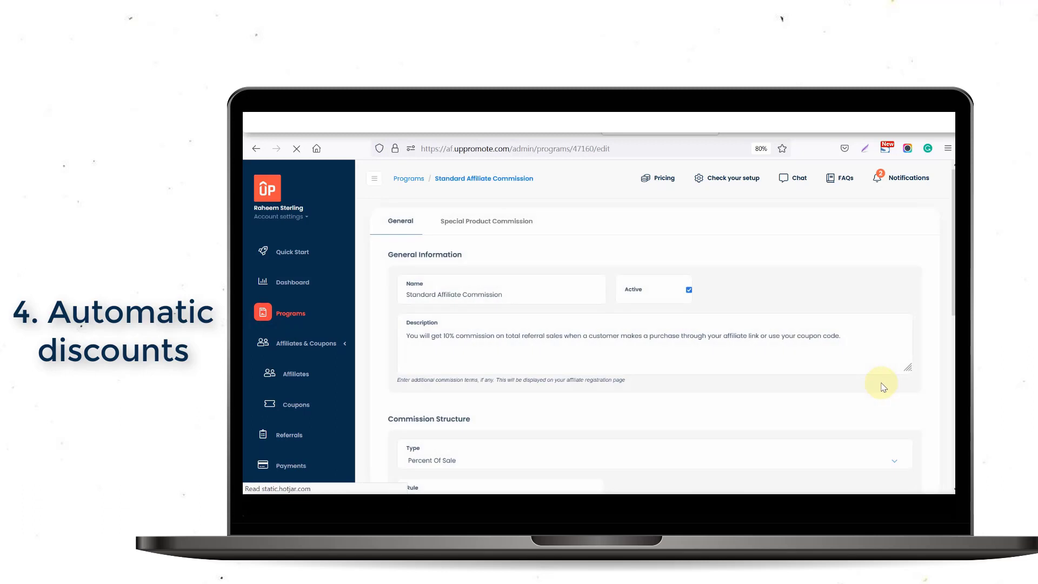
scroll(600, 361, "down", 2)
scroll(599, 360, "down", 5)
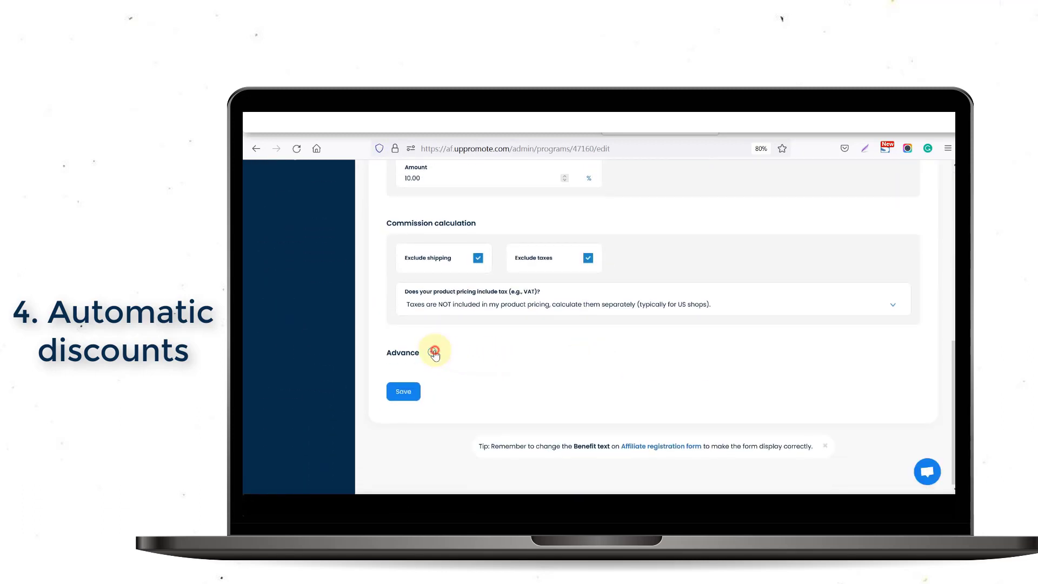
left_click(434, 353)
scroll(688, 372, "down", 2)
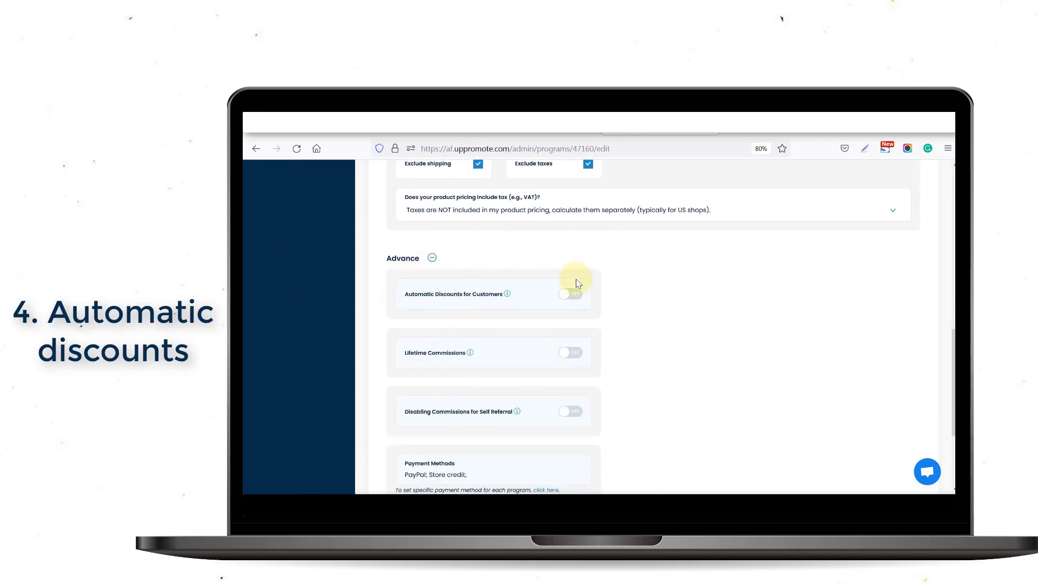
Turn on Automatic Discounts for Customers by a defined coupon, then view Shopify's 20OFF discount.
left_click(573, 299)
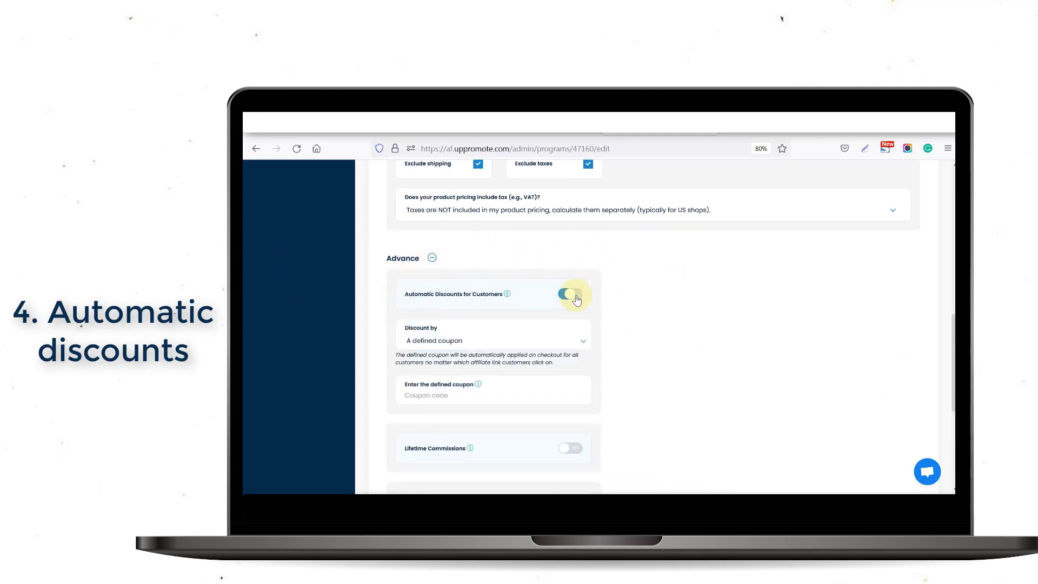
left_click(543, 341)
left_click(500, 369)
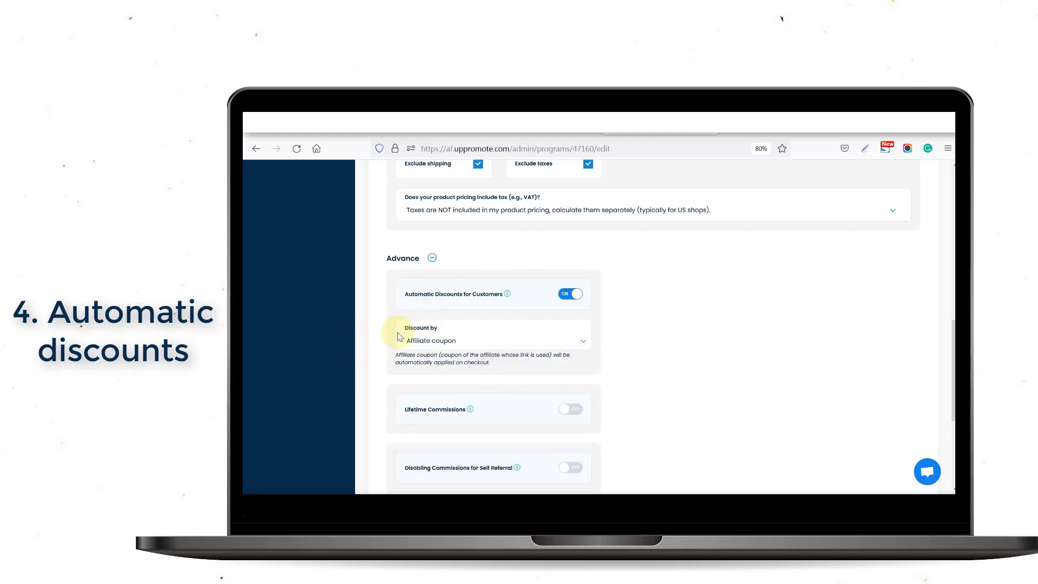
left_click(581, 342)
left_click(535, 352)
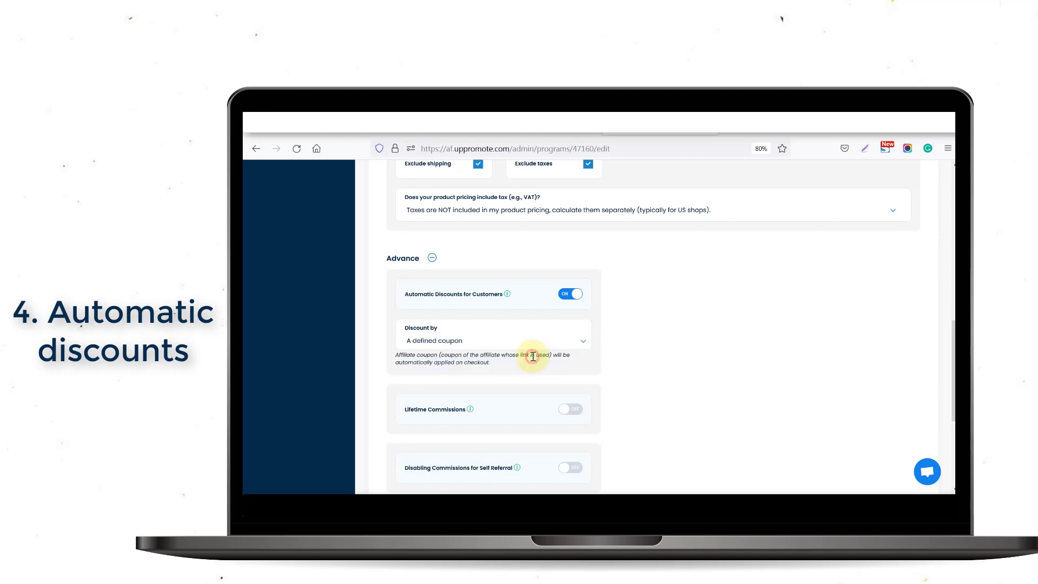
scroll(554, 368, "down", 1)
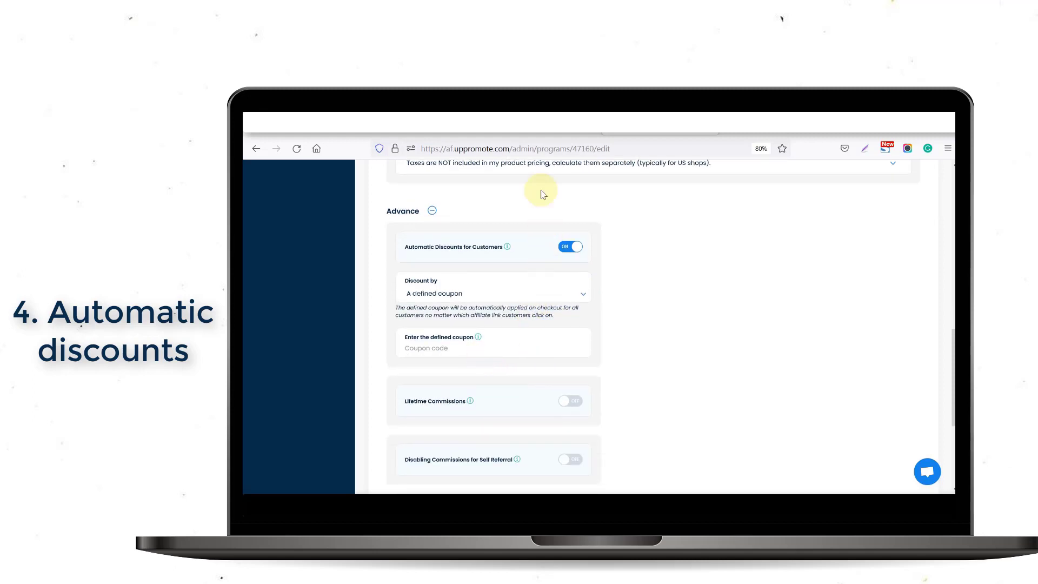
left_click(530, 132)
scroll(541, 282, "up", 3)
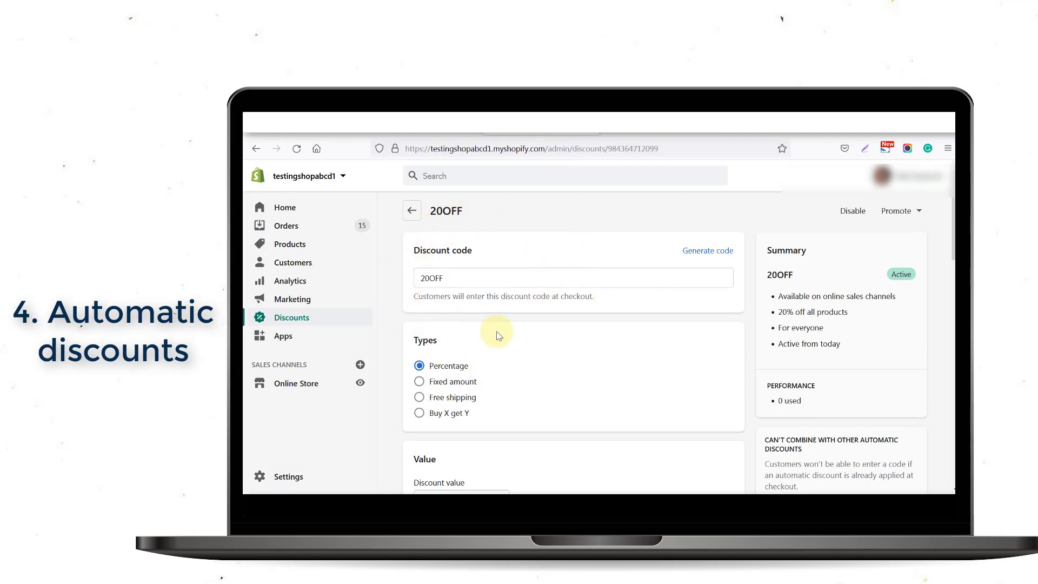
Enter 20OFF as UpPromote's defined coupon, then open Shopify's Discounts list.
left_click(649, 130)
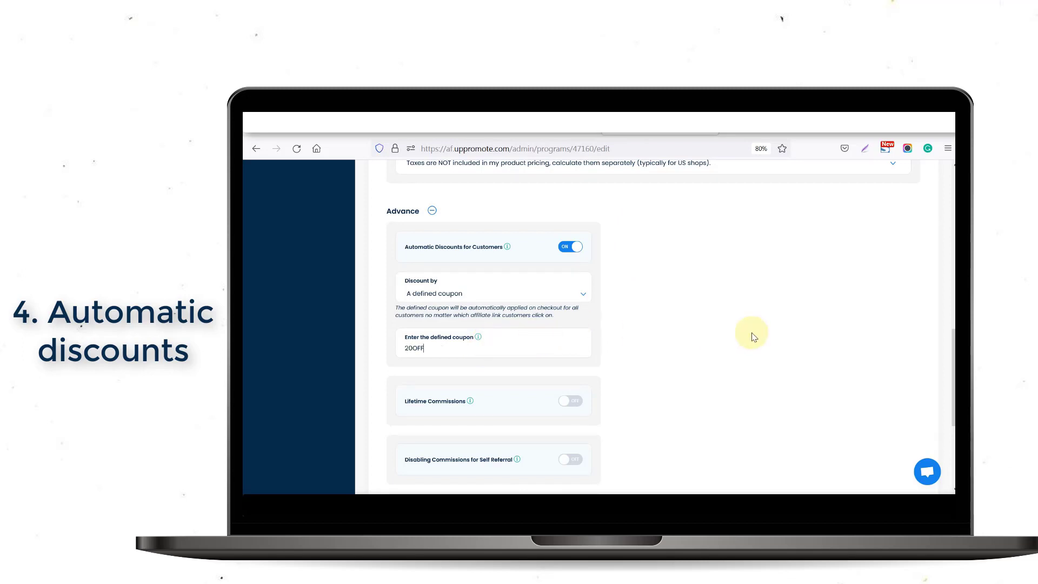
key("ctrl+shift+Tab")
left_click(326, 323)
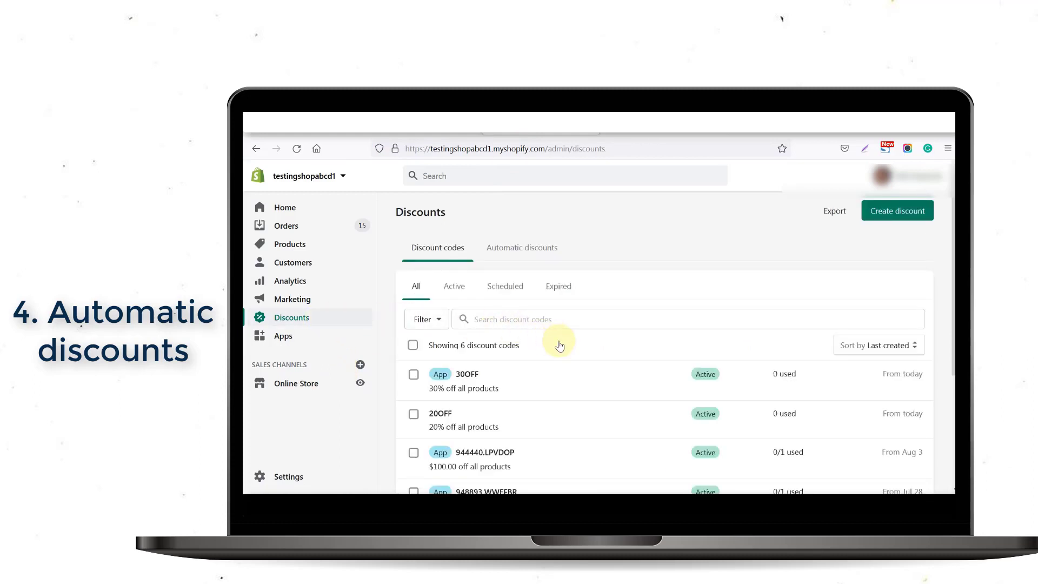
Start a new Shopify discount code, then return to UpPromote's defined coupon 20OFF settings.
left_click(901, 211)
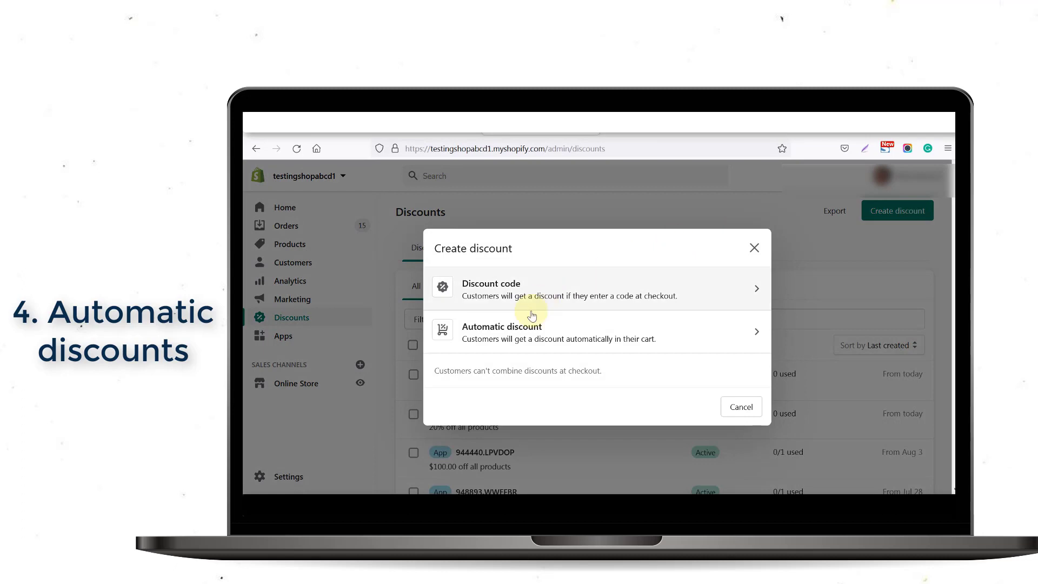
left_click(523, 285)
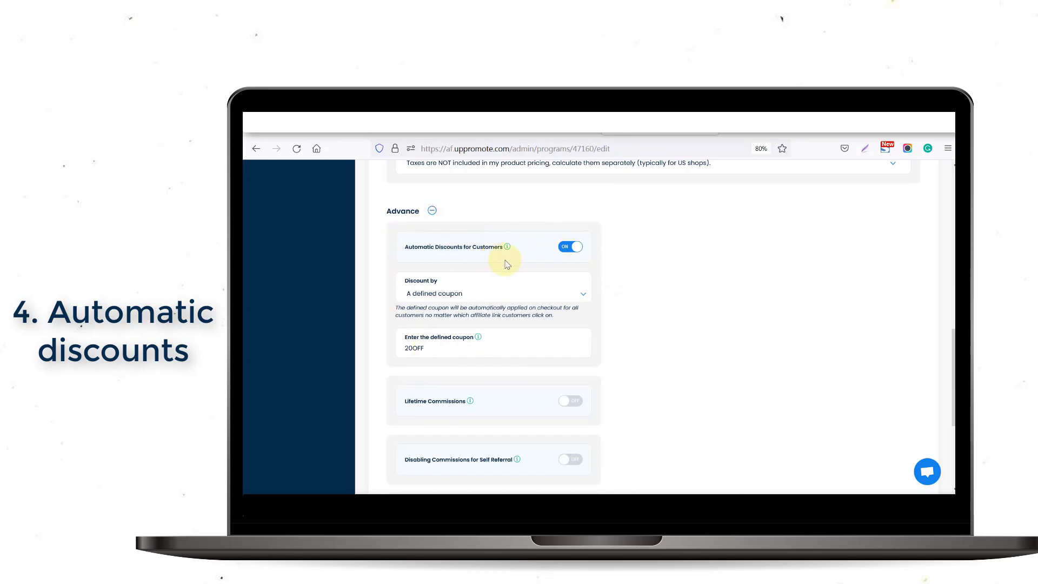
scroll(568, 313, "down", 5)
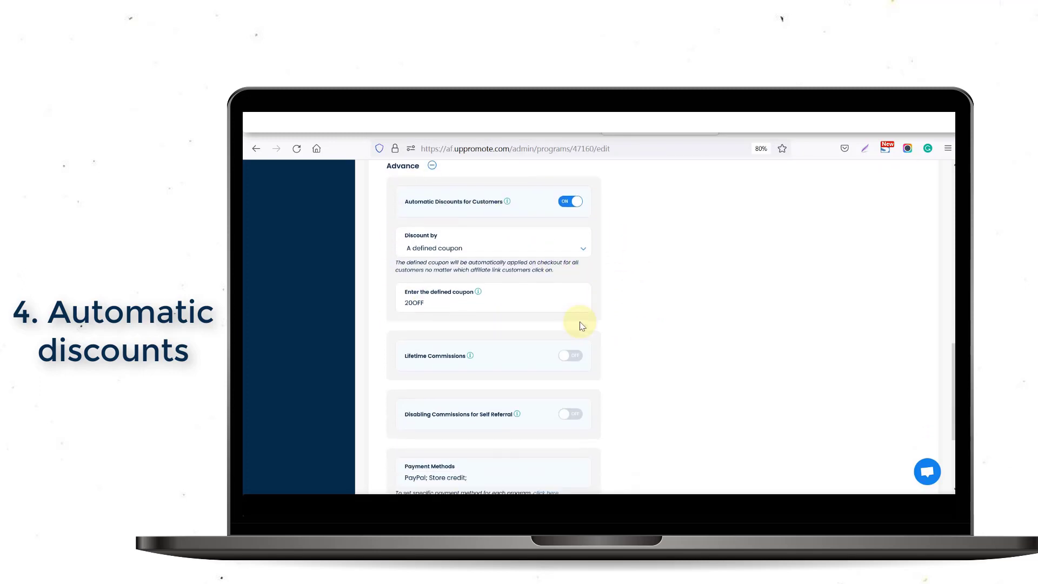